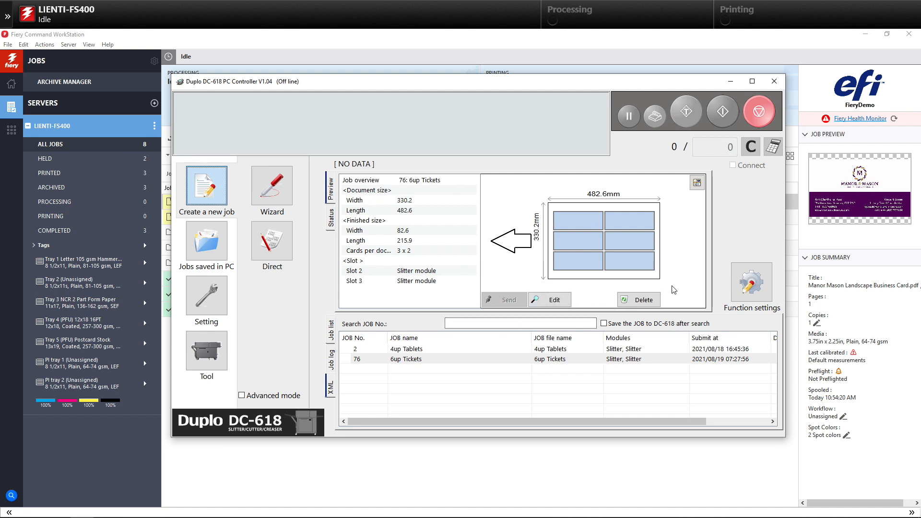
# Return to Command WorkStation and open the Manor Mason Landscape Business Card.pdf job in Impose.
pyautogui.click(731, 81)
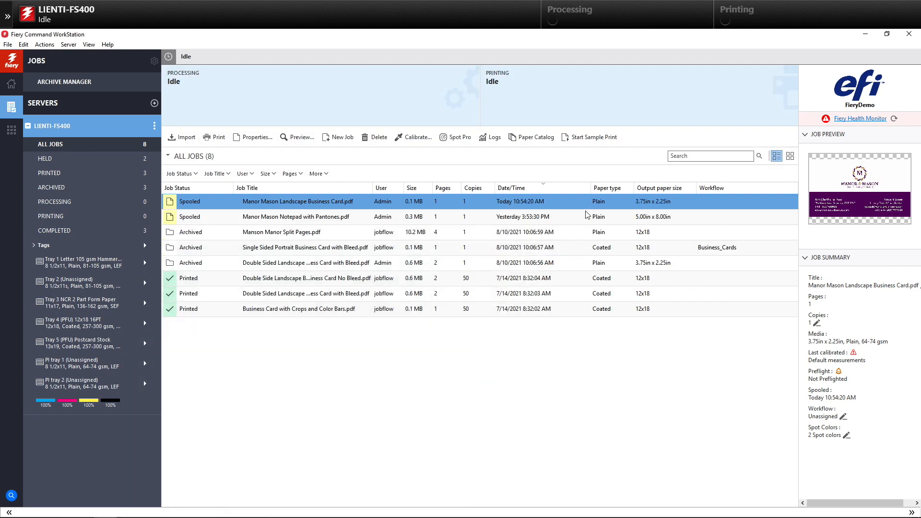
pyautogui.rightClick(318, 203)
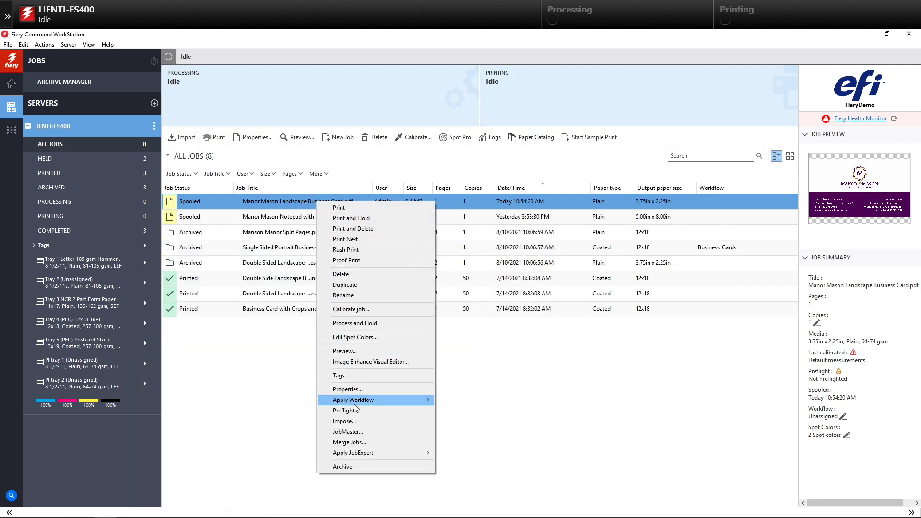
pyautogui.click(360, 421)
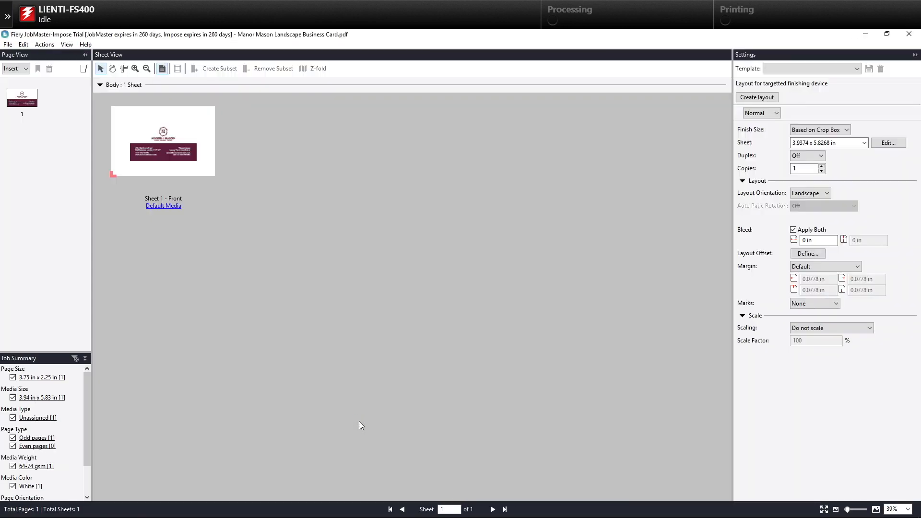
pyautogui.click(24, 102)
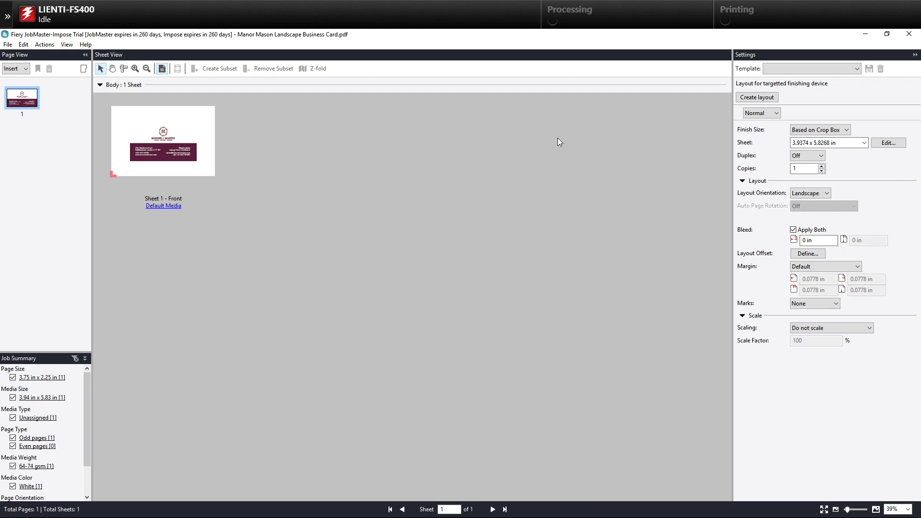
# Start a new Duplo DC-618 finisher preset for the job and set its job/barcode number to 122.
pyautogui.click(760, 100)
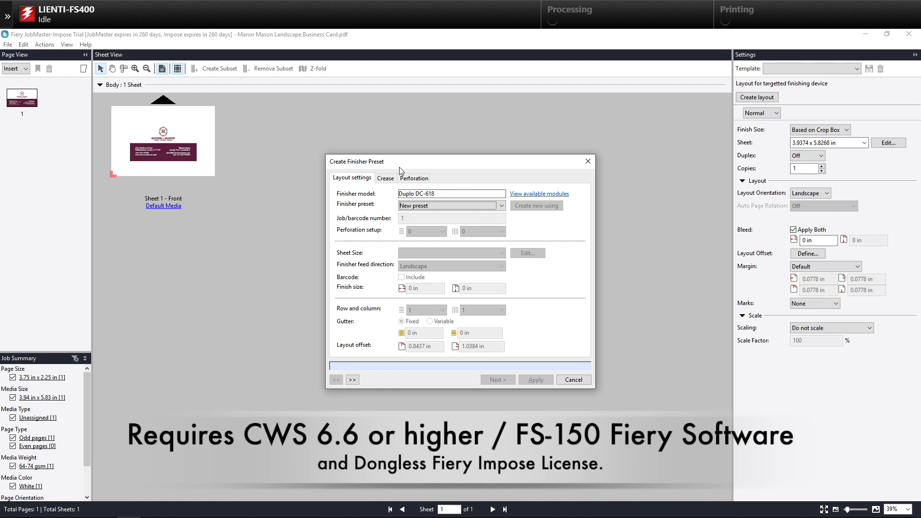
pyautogui.click(353, 380)
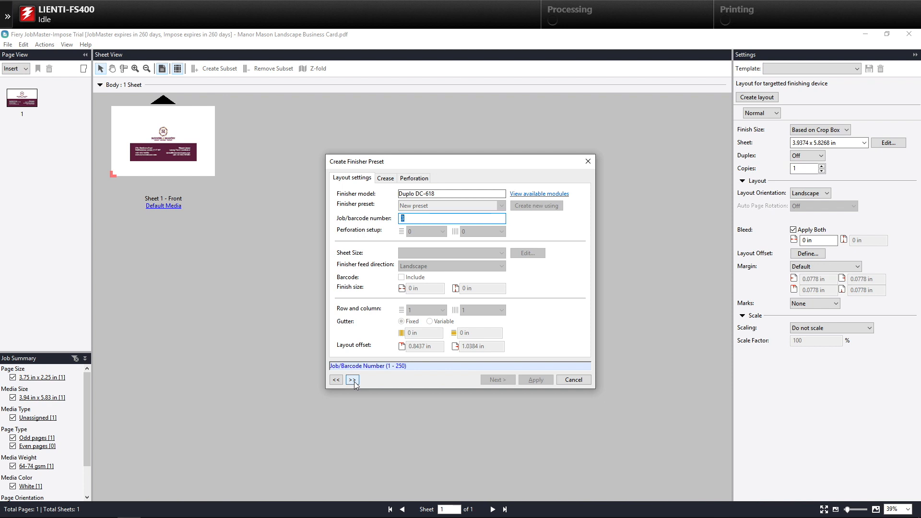
pyautogui.write('122')
pyautogui.click(353, 379)
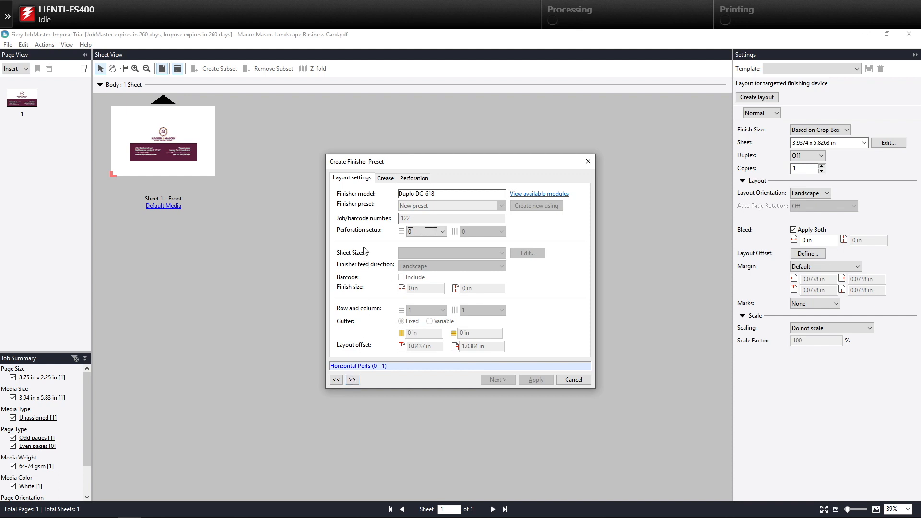
# Leave the perforation setup at 0 and choose 13x19 as the preset's sheet size, keeping the sheet preview uncovered.
pyautogui.click(352, 382)
pyautogui.click(351, 381)
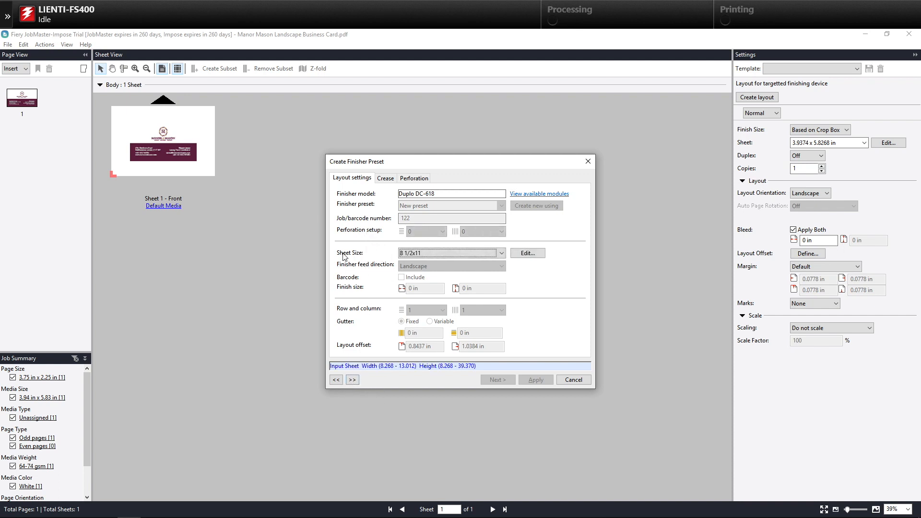
pyautogui.click(502, 254)
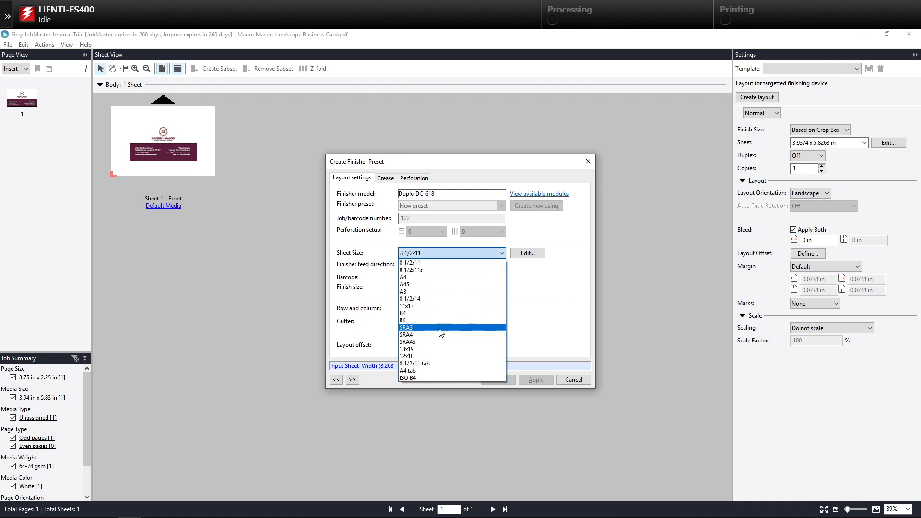
pyautogui.click(408, 350)
pyautogui.moveTo(444, 162); pyautogui.dragTo(553, 173)
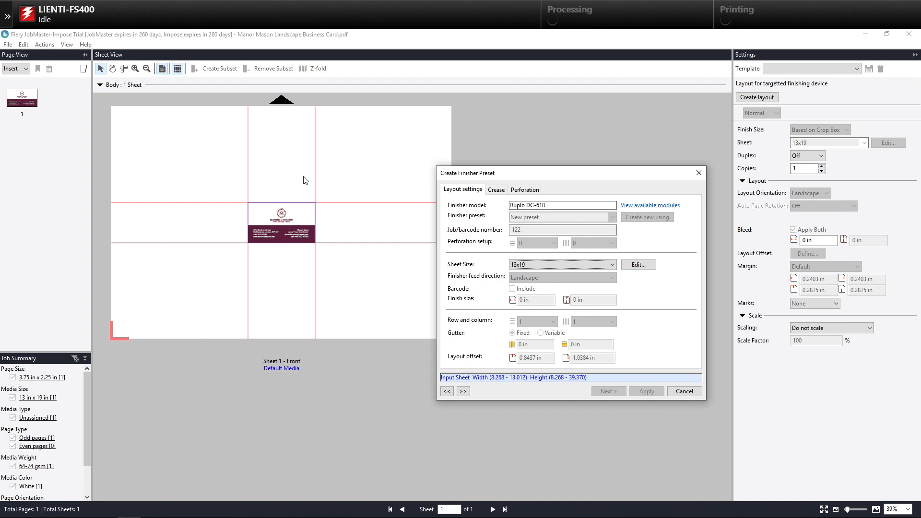
# Use the Portrait finisher feed direction and include the barcode on the sheet.
pyautogui.click(464, 392)
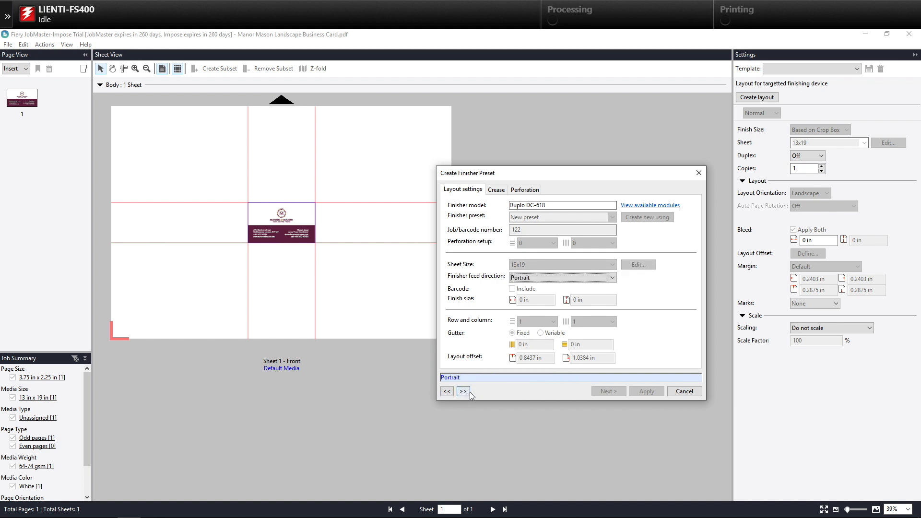
pyautogui.click(464, 392)
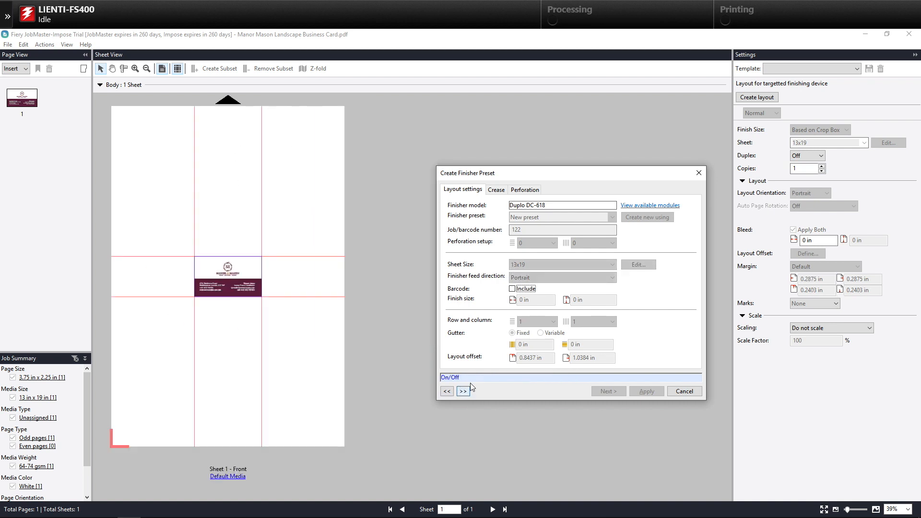
pyautogui.click(513, 290)
# Accept a finish size of 3.5 in wide by 2 in high for the cards.
pyautogui.click(466, 392)
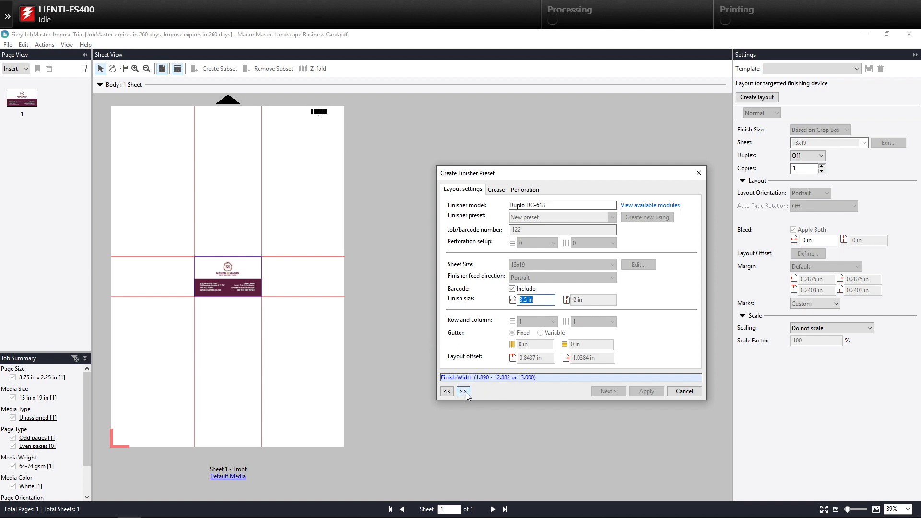
pyautogui.click(464, 392)
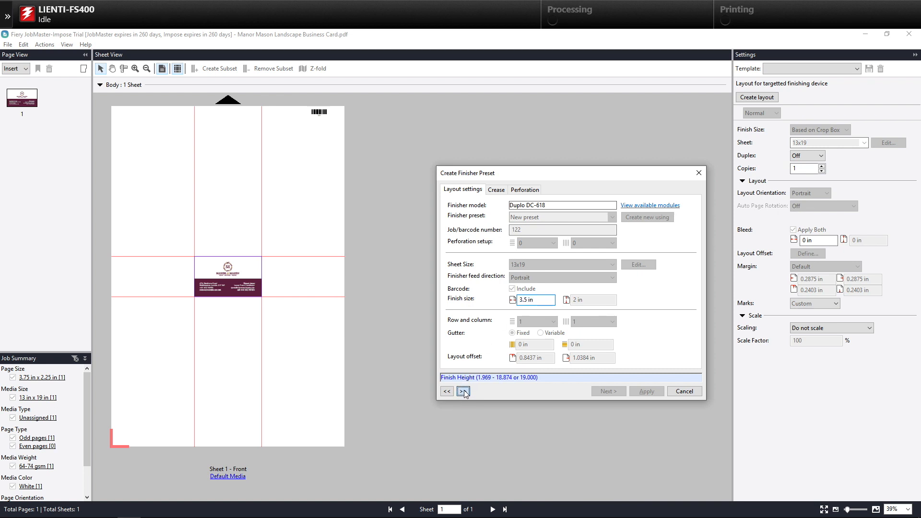
pyautogui.click(463, 391)
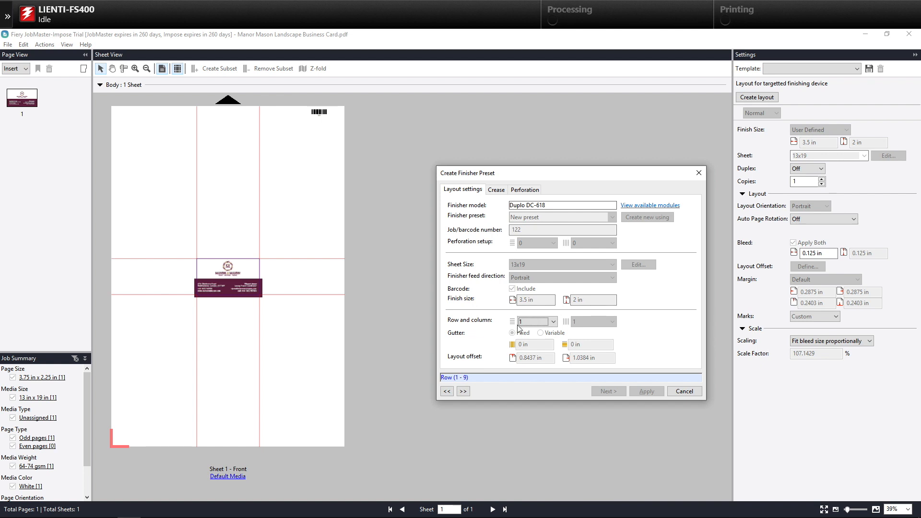
# Set the card layout to 8 rows and 3 columns.
pyautogui.click(554, 322)
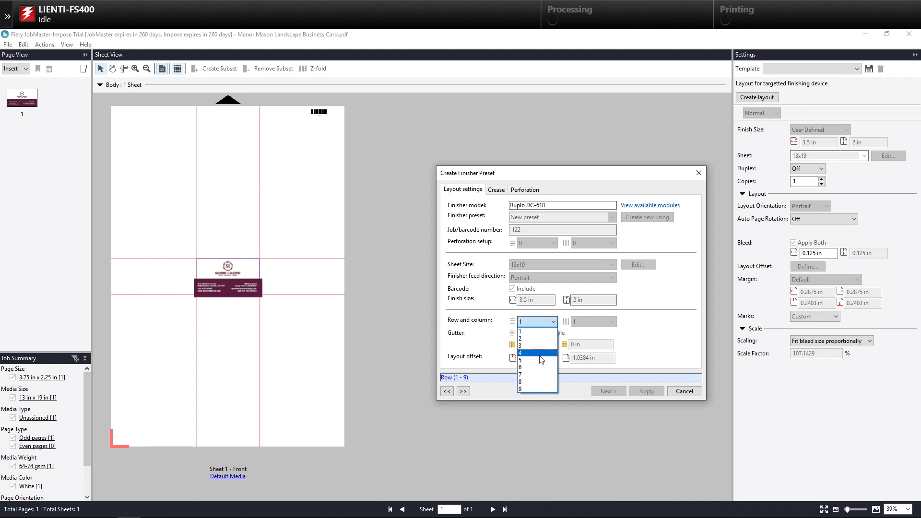
pyautogui.click(524, 382)
pyautogui.click(463, 391)
pyautogui.click(613, 322)
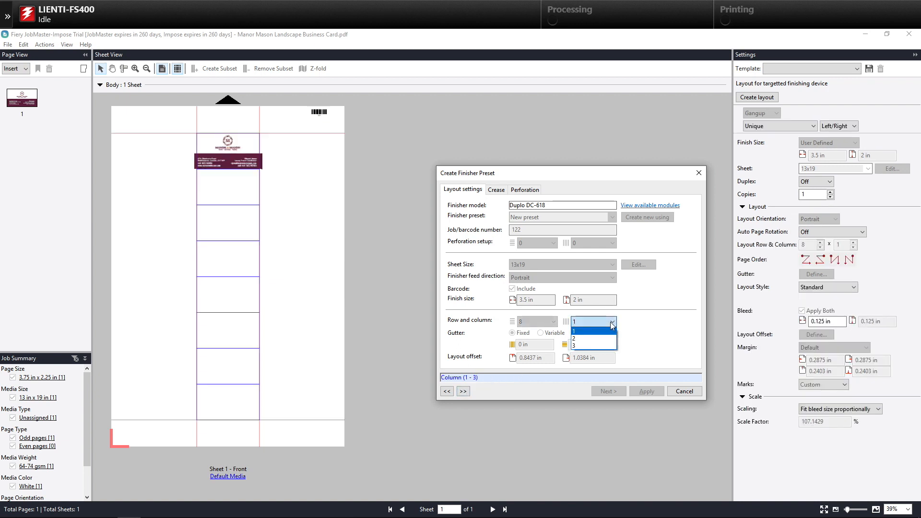
pyautogui.click(577, 344)
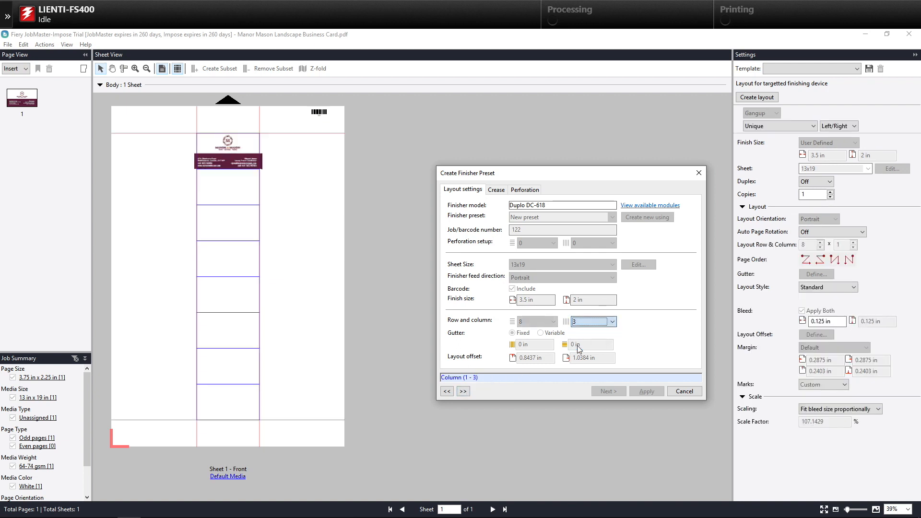
pyautogui.click(463, 391)
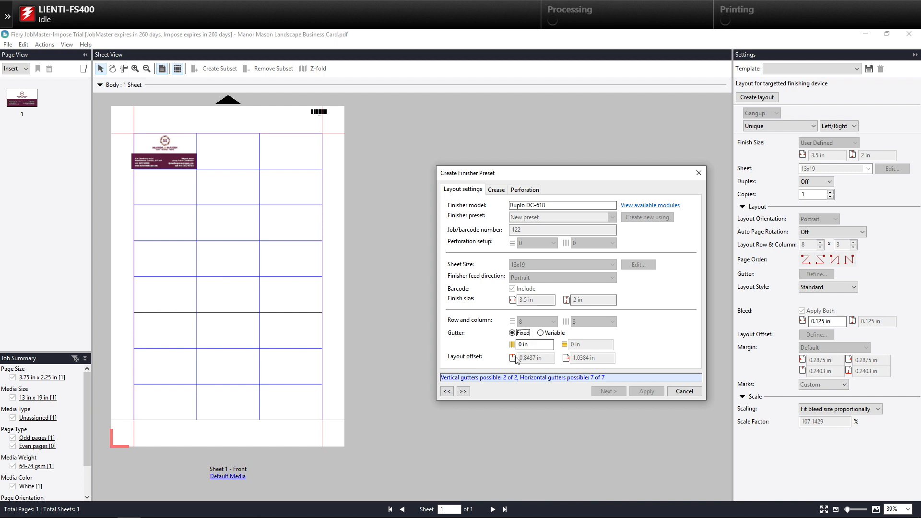
# Set both the vertical and horizontal fixed gutters to 0.197 in.
pyautogui.press('Tab')
pyautogui.write('.197')
pyautogui.press('Tab')
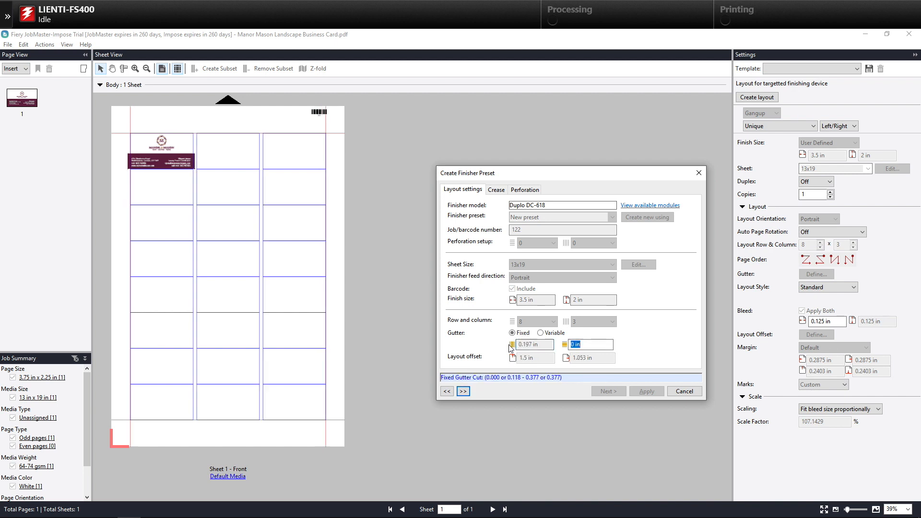
pyautogui.write('.197')
pyautogui.click(534, 359)
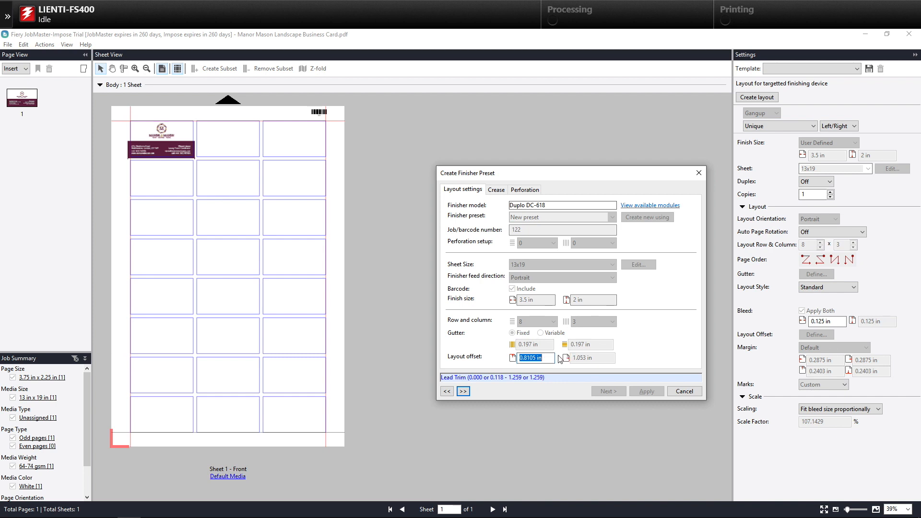
# Keep the suggested layout offsets and leave the number of creases at None, continuing to the perforation settings.
pyautogui.click(463, 392)
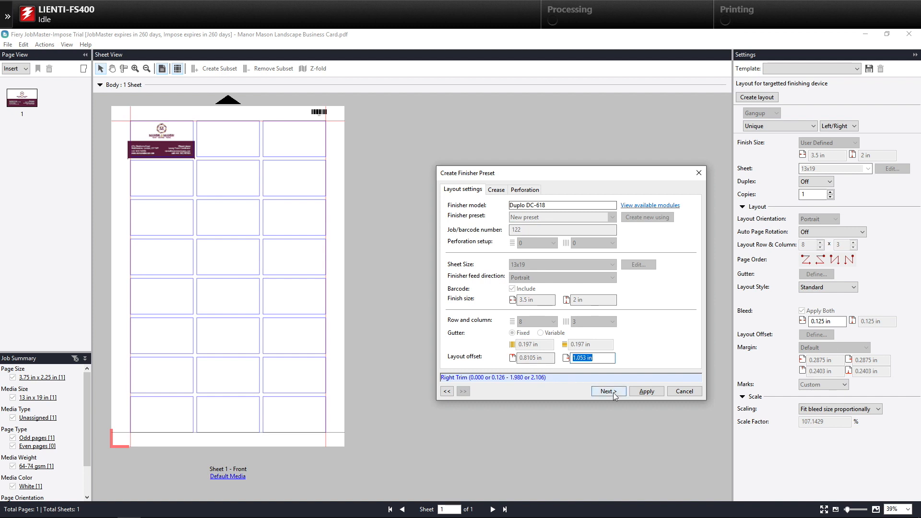
pyautogui.click(607, 392)
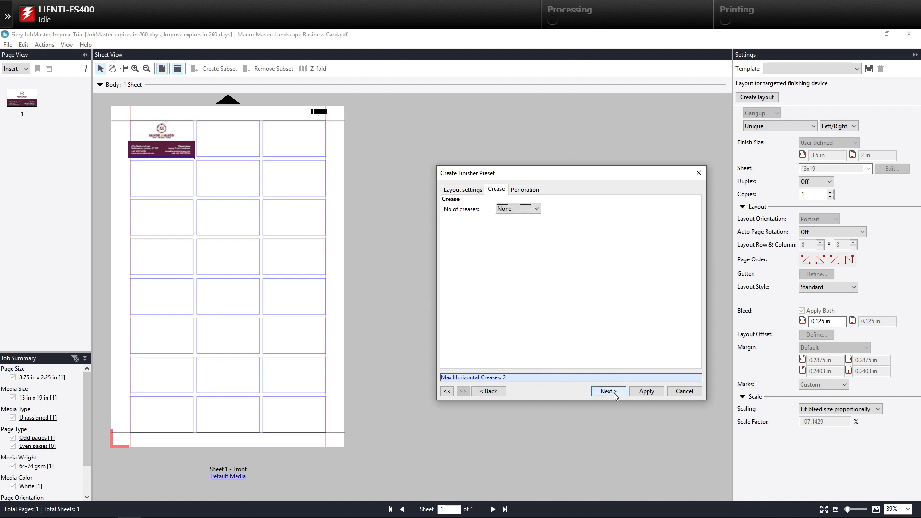
pyautogui.click(541, 211)
pyautogui.click(570, 217)
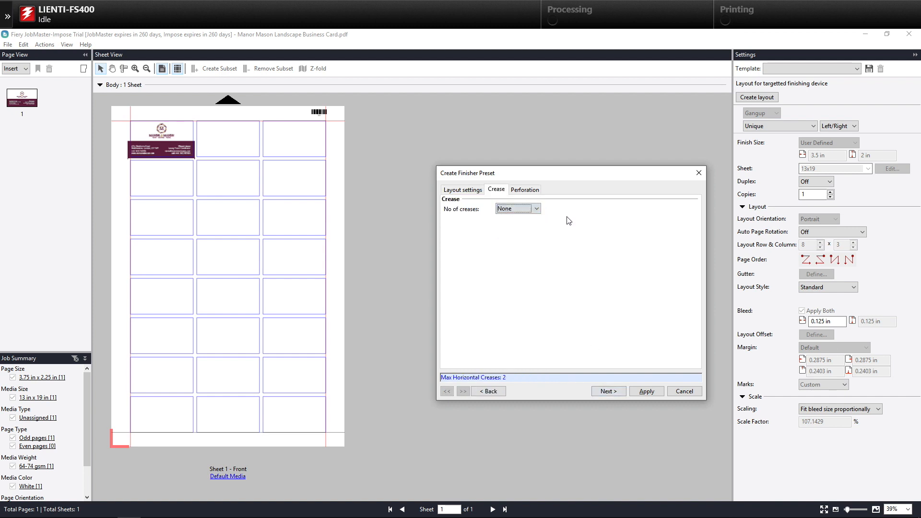
pyautogui.click(606, 392)
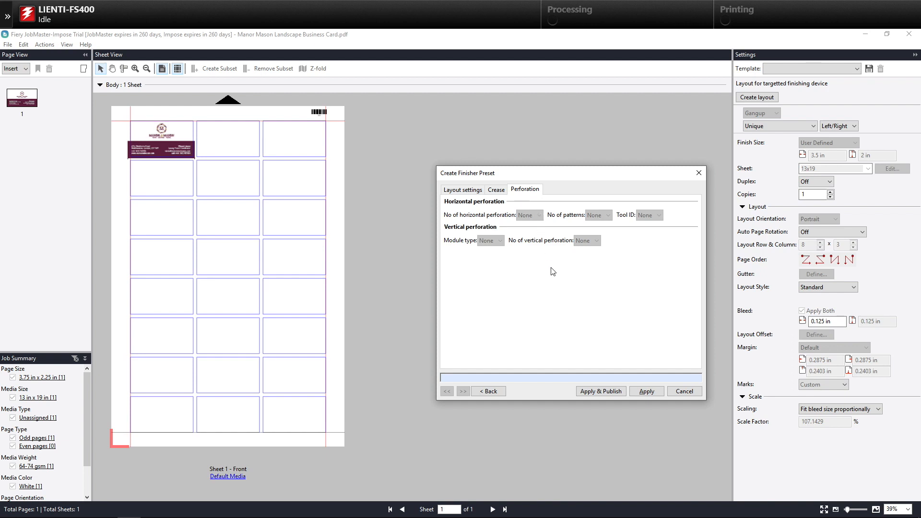
# Apply and publish the layout as "24 UP BIZ CARDS" with an auto-generated job number, saved to the finisher's job queue.
pyautogui.click(601, 392)
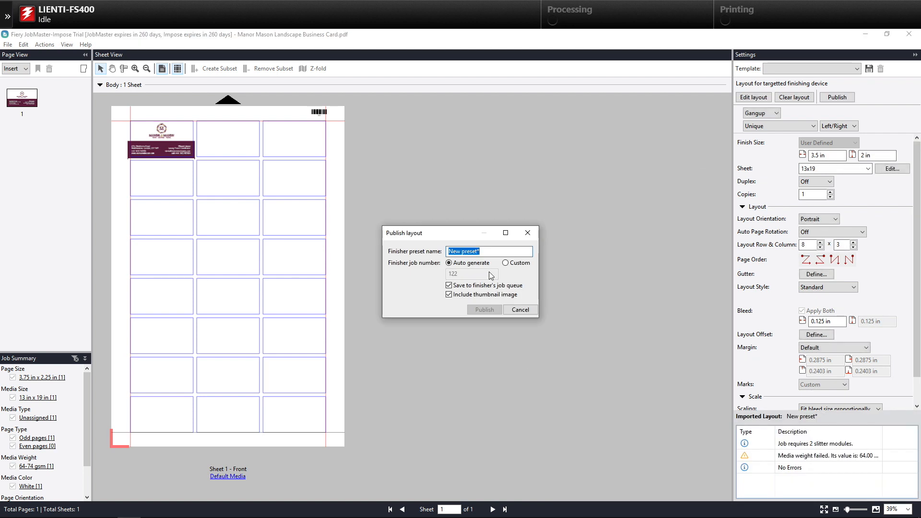
pyautogui.press('BackSpace')
pyautogui.write('24 UP')
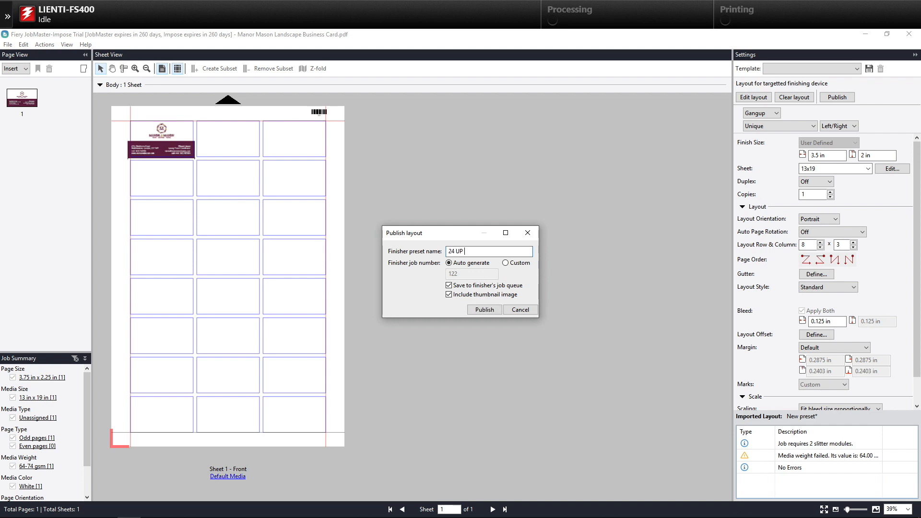
pyautogui.write(' BIZ CARDS')
pyautogui.click(483, 311)
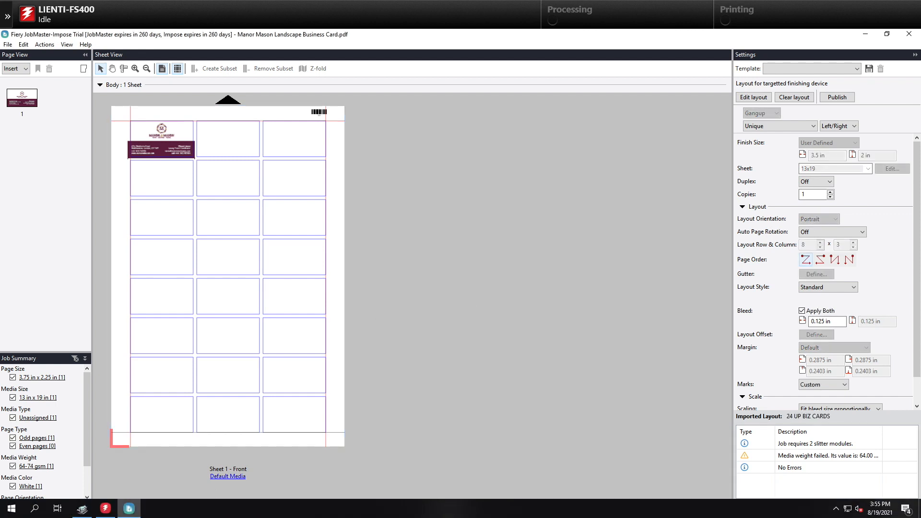
# Check the published 24 UP BIZ CARDS job in the Duplo DC-618 PC Controller and return to Impose.
pyautogui.click(84, 509)
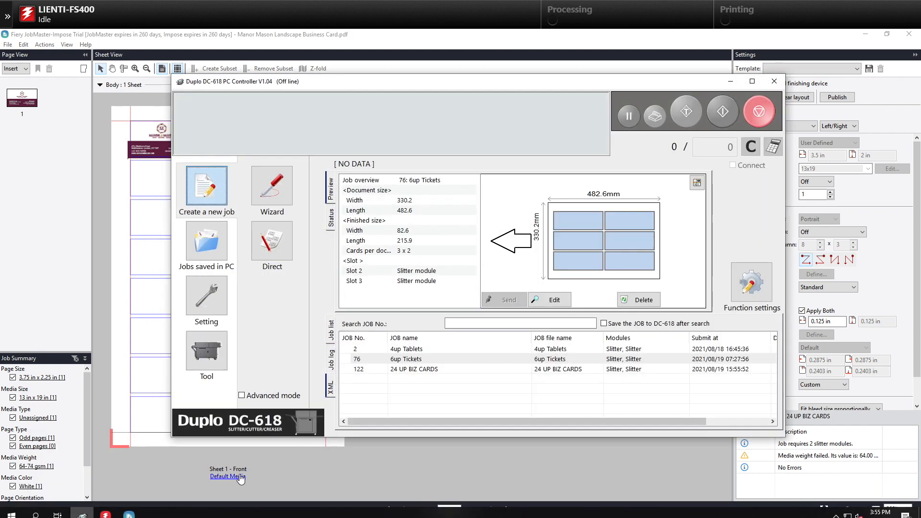
pyautogui.click(417, 370)
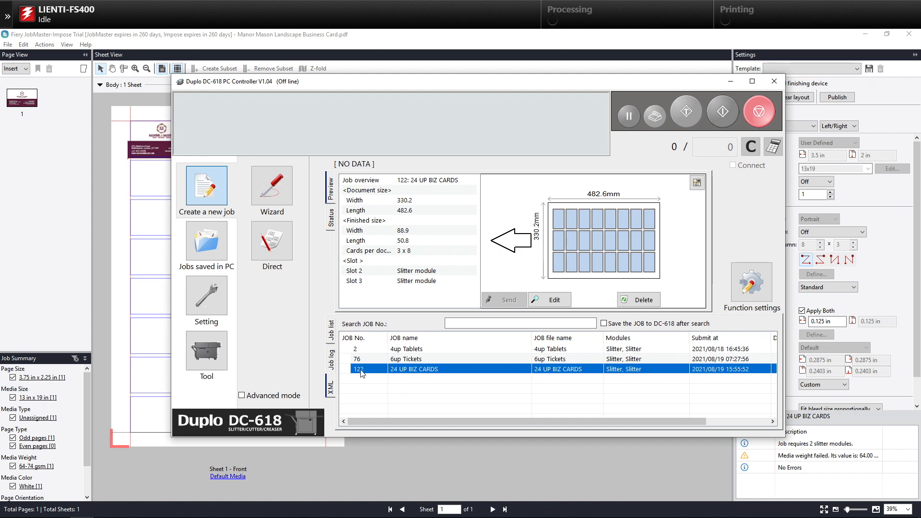
pyautogui.click(733, 82)
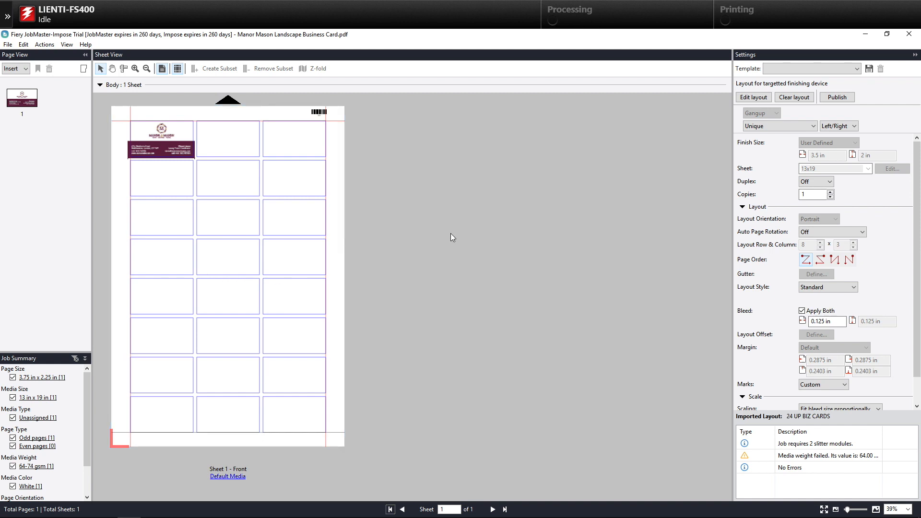
# Set the gangup style to Repeat and enable trim marks printed on the front surface only.
pyautogui.click(813, 126)
pyautogui.click(753, 145)
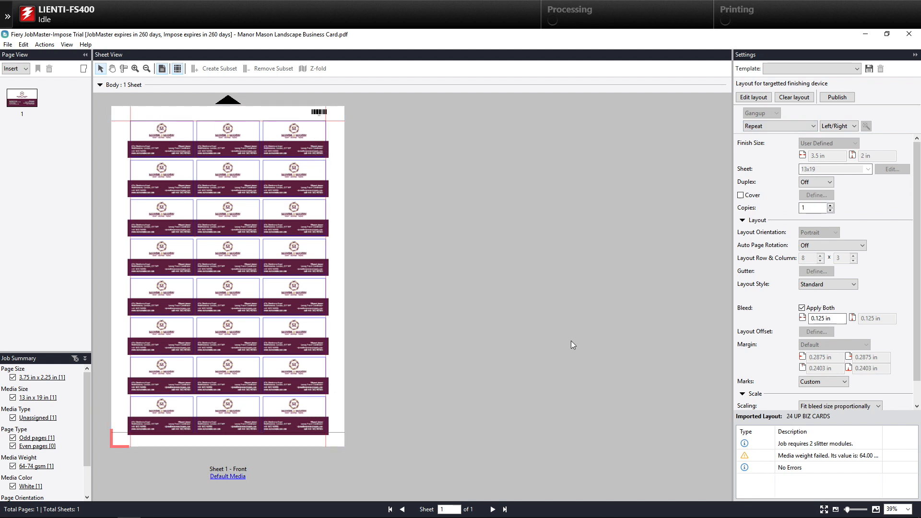
pyautogui.click(823, 382)
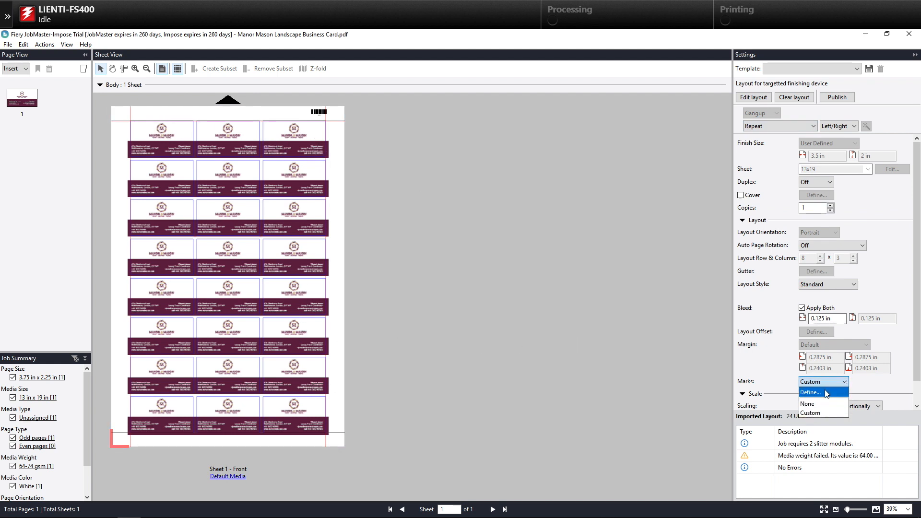
pyautogui.click(815, 398)
pyautogui.click(362, 172)
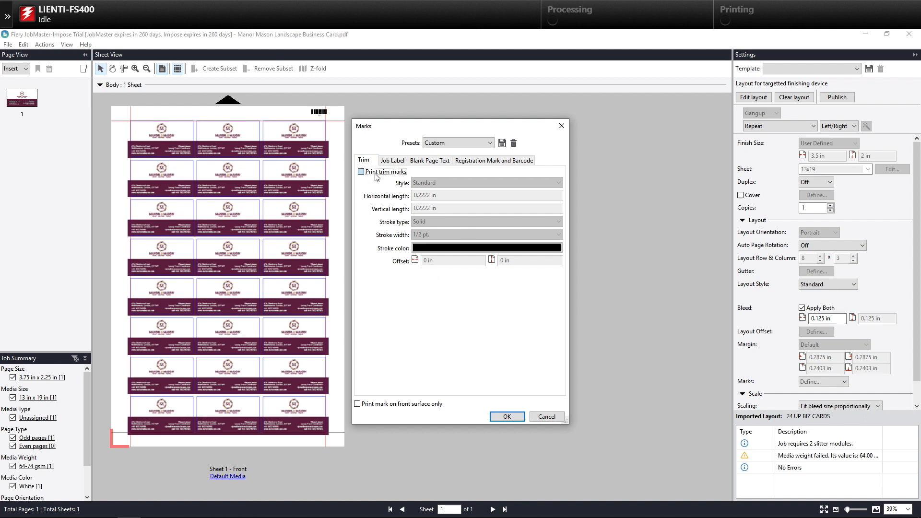
pyautogui.click(397, 405)
pyautogui.click(496, 416)
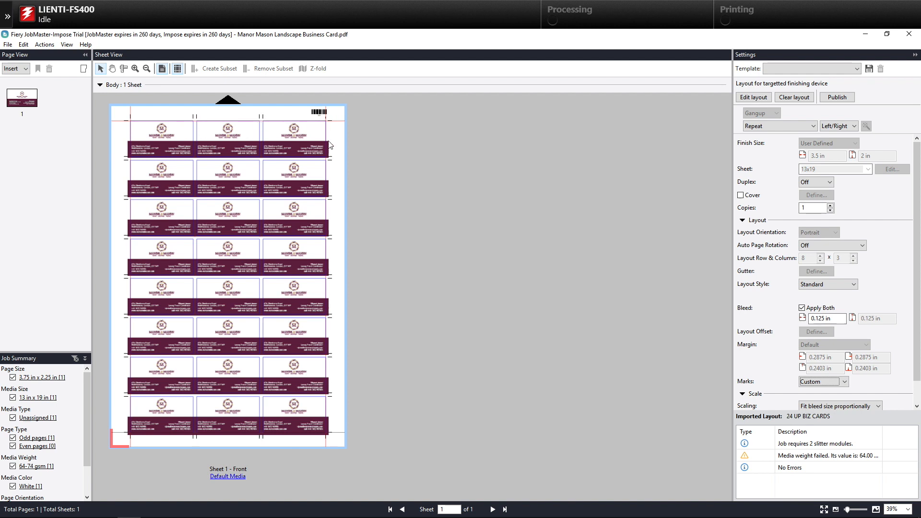
# Save the imposition settings as a template named "24 UP BIZ CARDS".
pyautogui.click(869, 68)
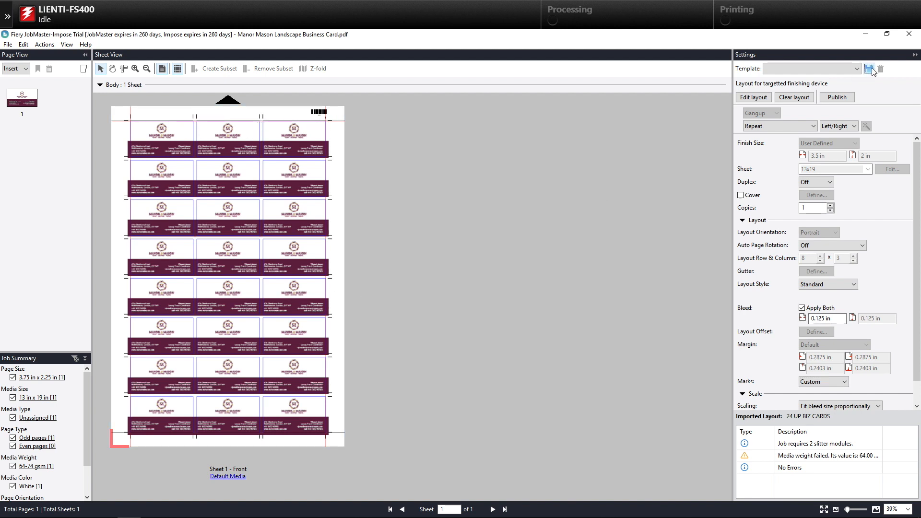
pyautogui.write('24')
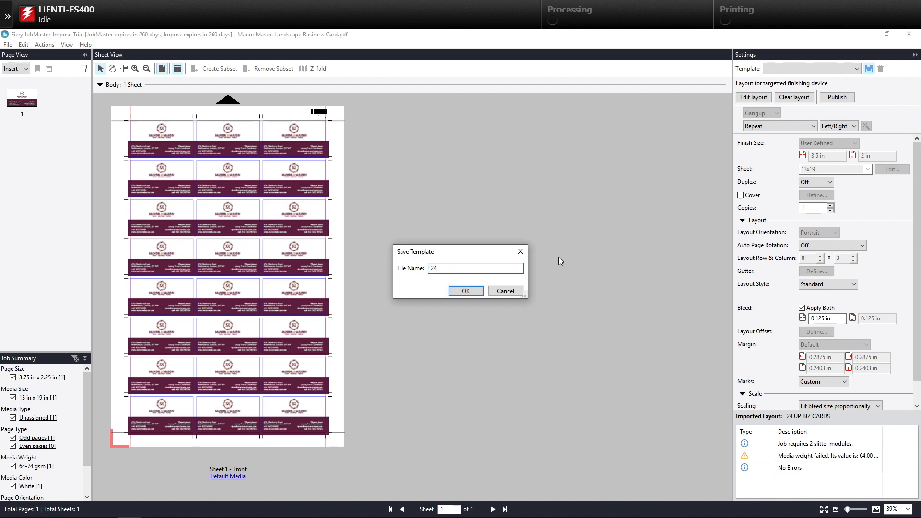
pyautogui.write(' UP BIZ CARDS')
pyautogui.click(465, 290)
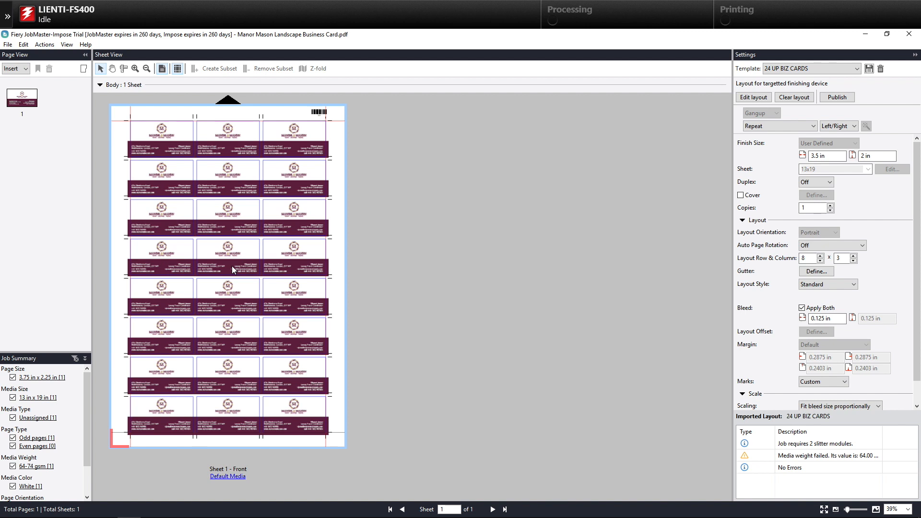
# Switch to the Duplo DC-618 PC Controller to view the published job.
pyautogui.click(82, 508)
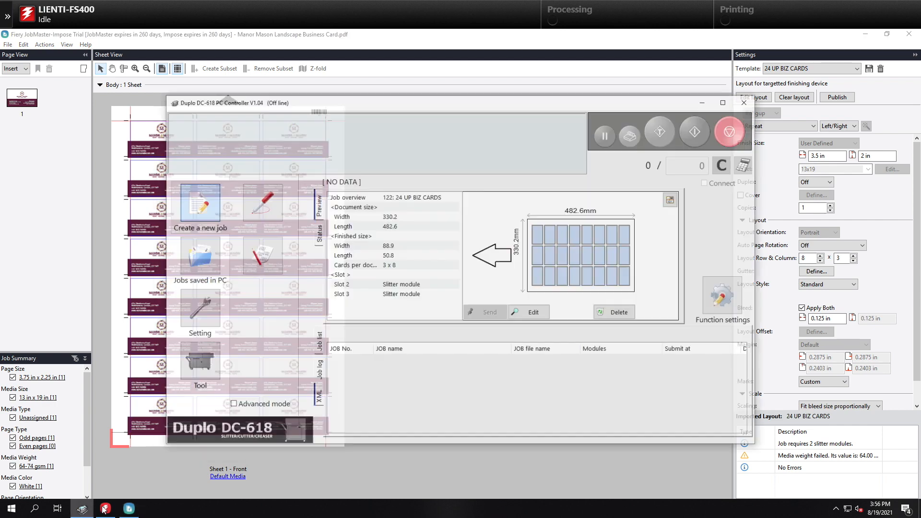